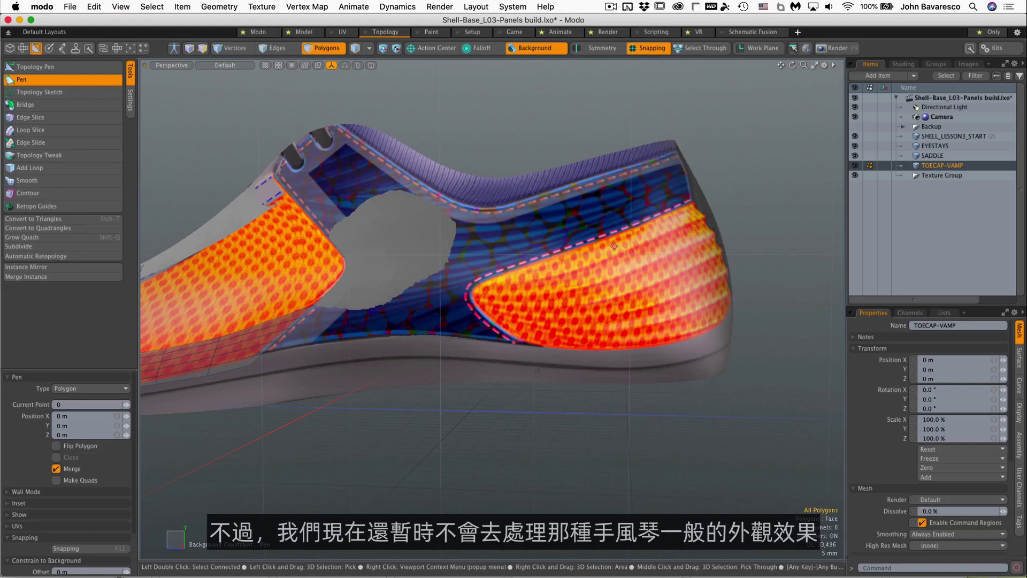
Step: Create a new mesh layer named FOXING for the shoe's rear side panel
scroll(559, 261, "down", 2)
left_click_drag(559, 261, 556, 280, "alt+shift")
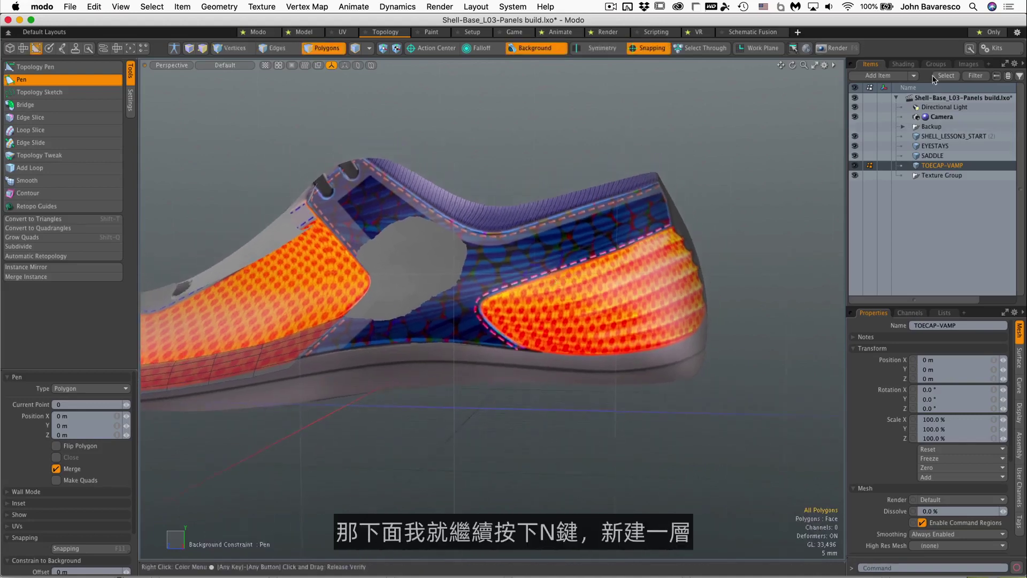
key("n")
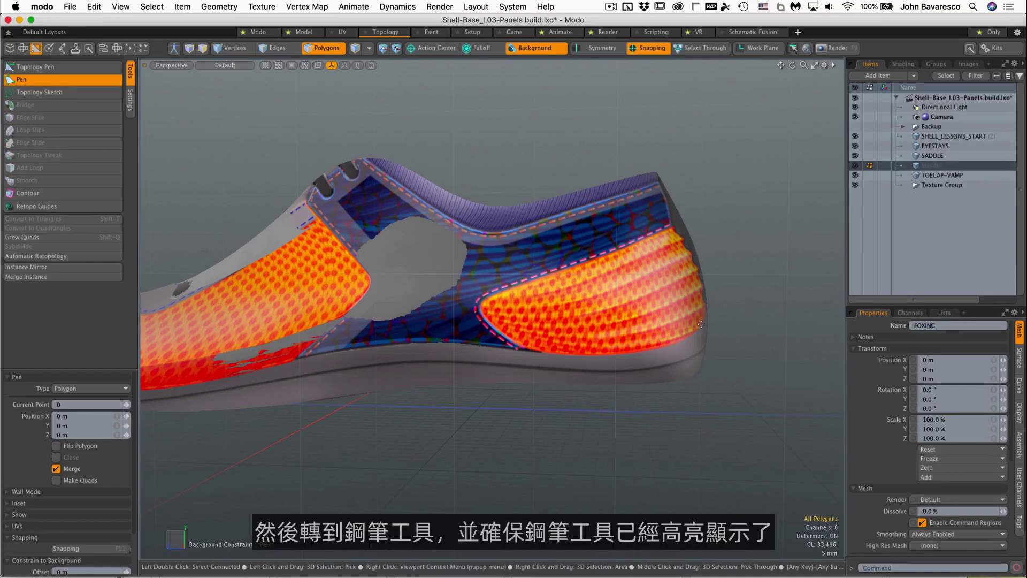
Step: Draw one large four-point polygon with the Pen tool over the orange heel panel, leaving its rounded front tip uncovered
left_click(73, 82)
left_click(74, 81)
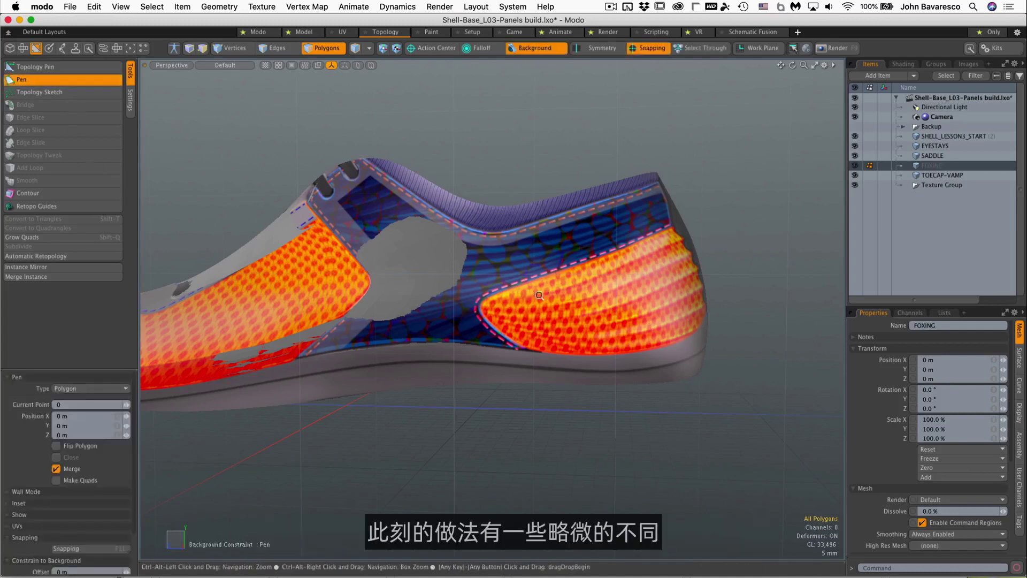
scroll(550, 292, "up", 2)
left_click_drag(565, 288, 577, 292, "alt")
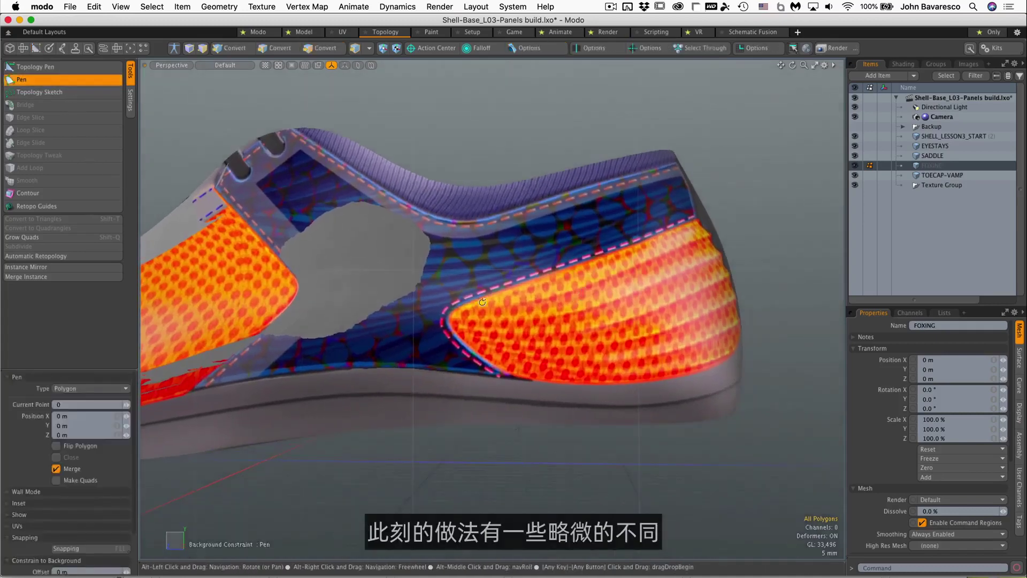
left_click(495, 290)
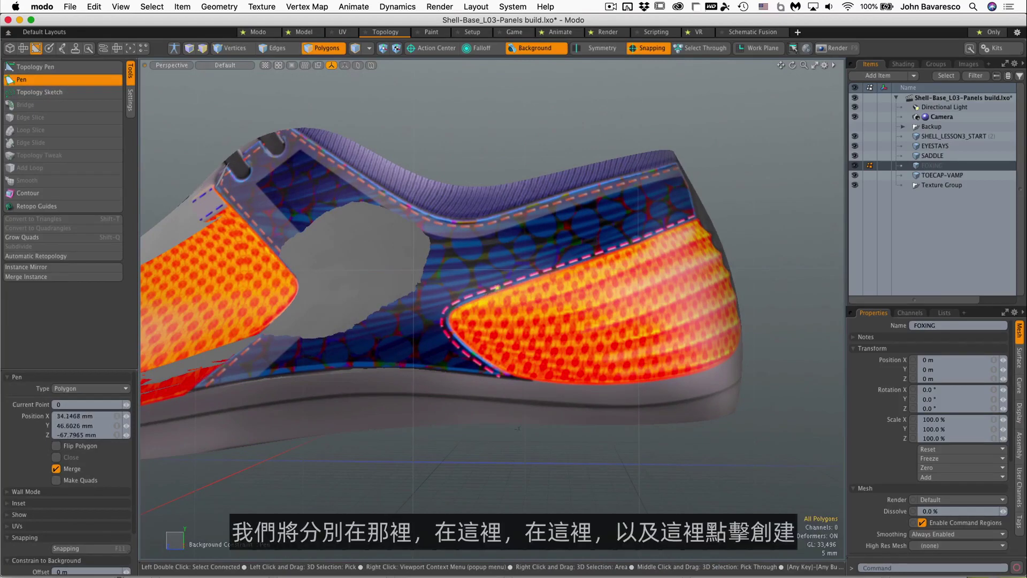
left_click(503, 376)
left_click(733, 354)
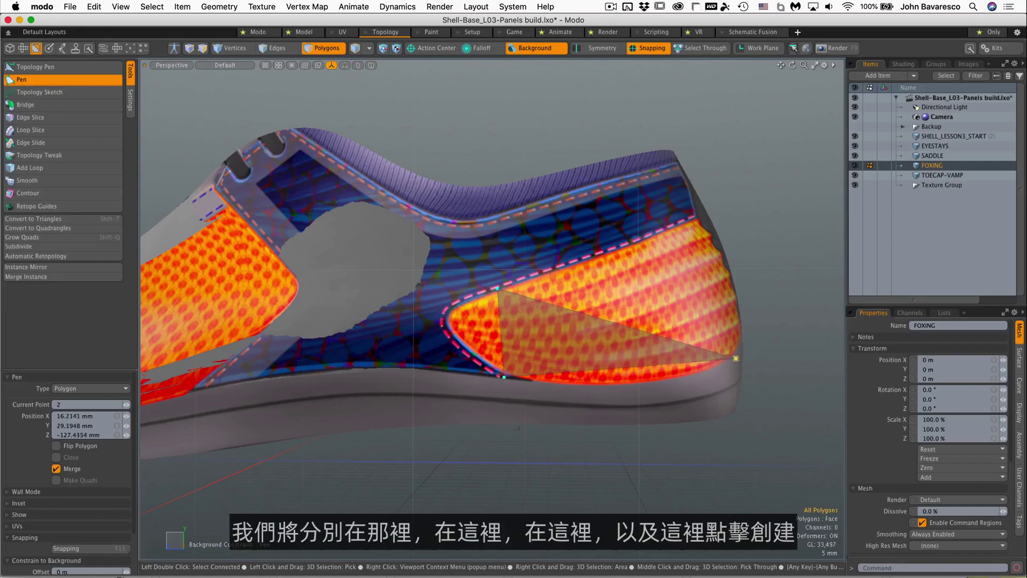
left_click(697, 216)
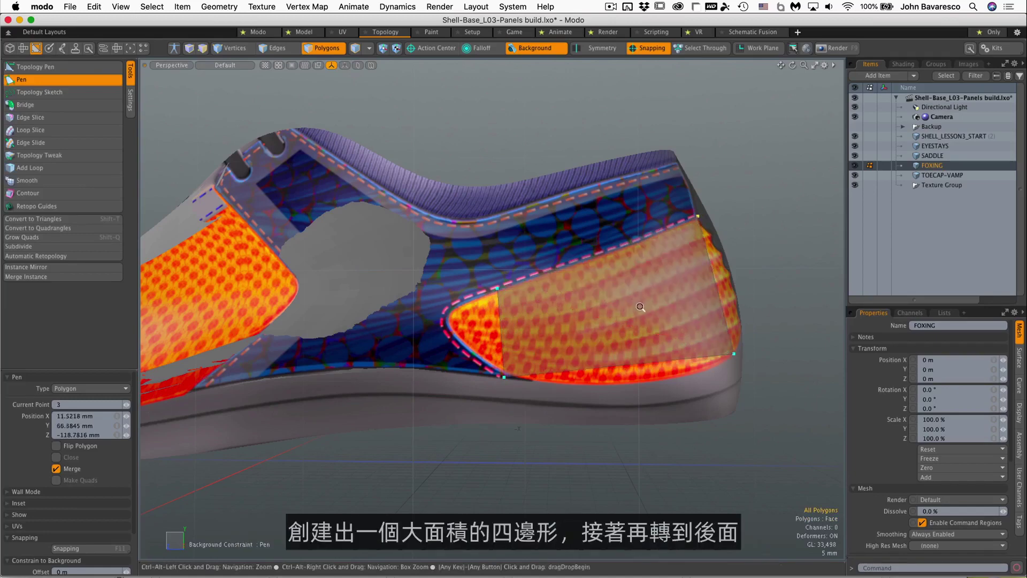
Step: In the back view, move the quad's lower rear point to about X 9.5, Y 31 mm and the upper to about X 9, Y 68 mm
scroll(632, 302, "down", 3)
key("ctrl+space")
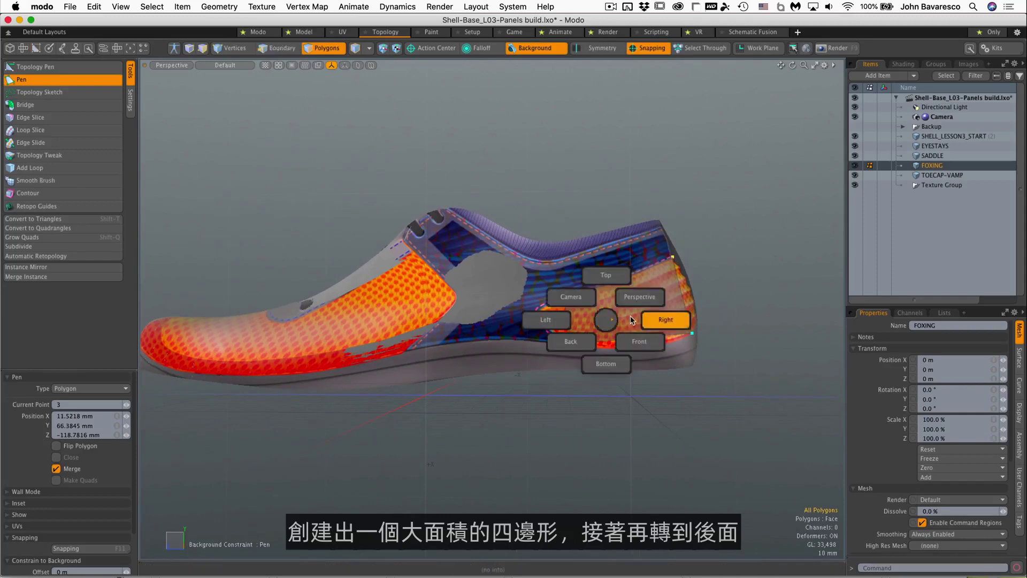
left_click(561, 342)
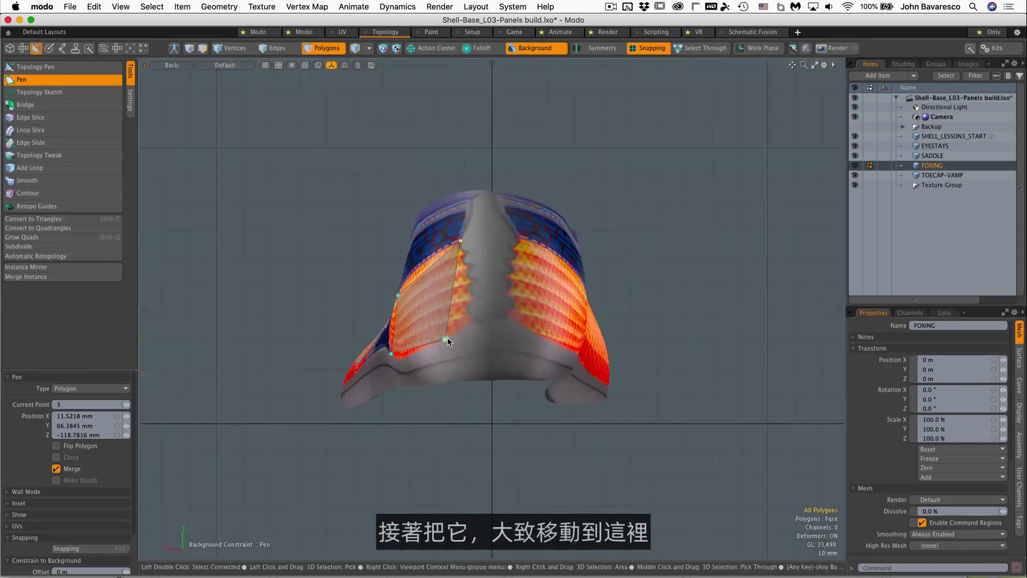
left_click_drag(447, 338, 467, 338)
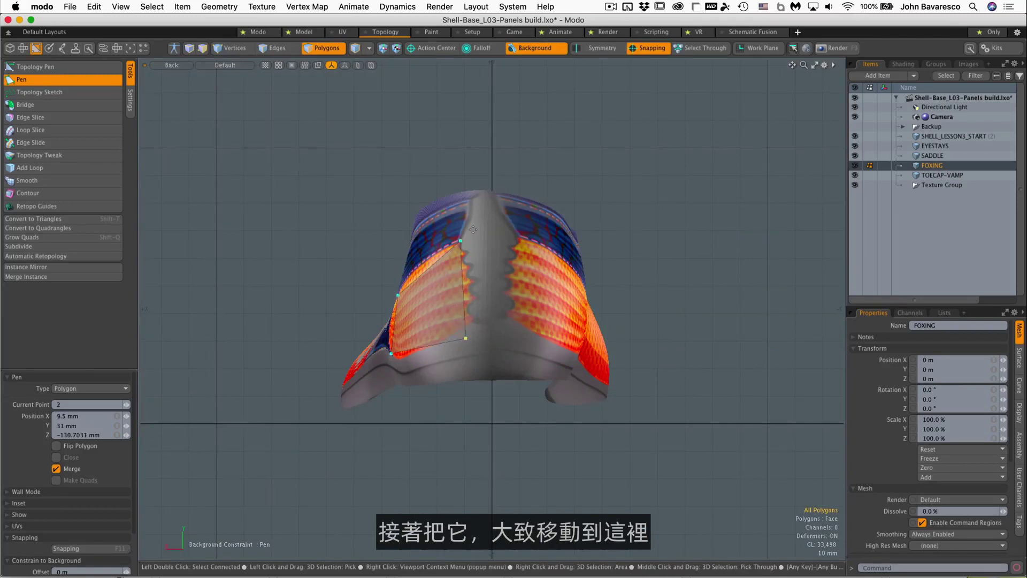
left_click_drag(460, 241, 467, 236)
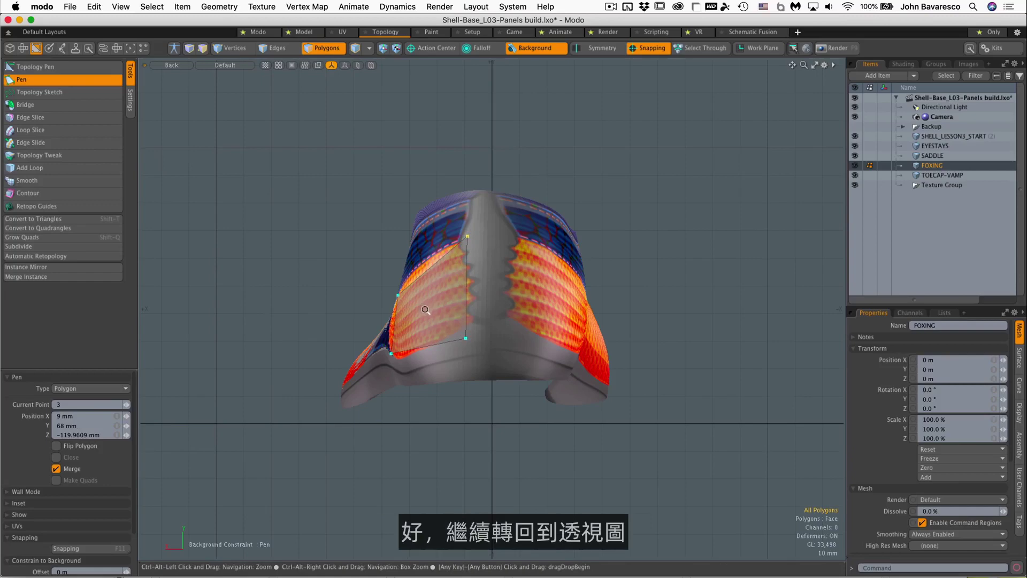
key("ctrl+space")
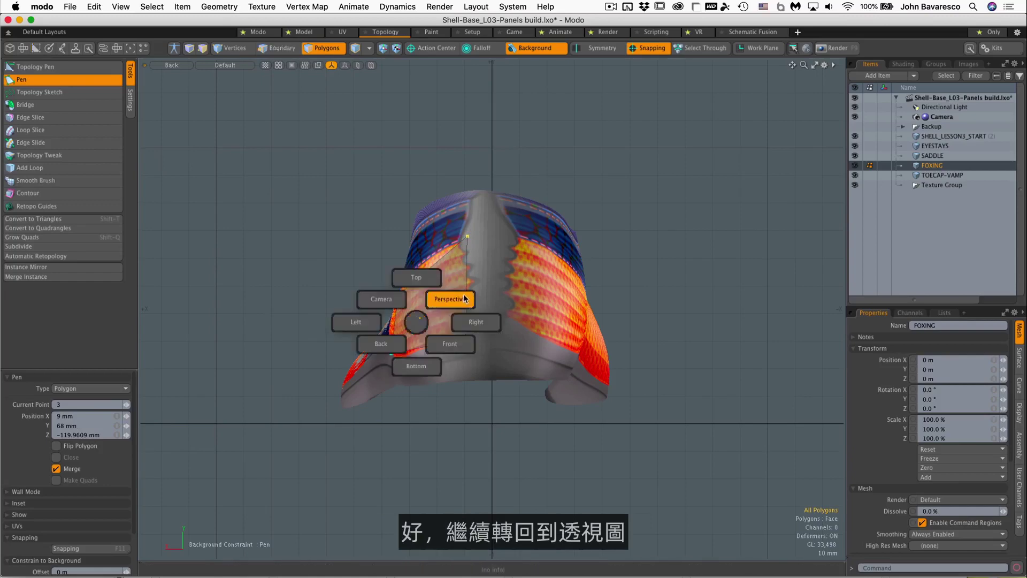
left_click(463, 300)
scroll(615, 293, "up", 5)
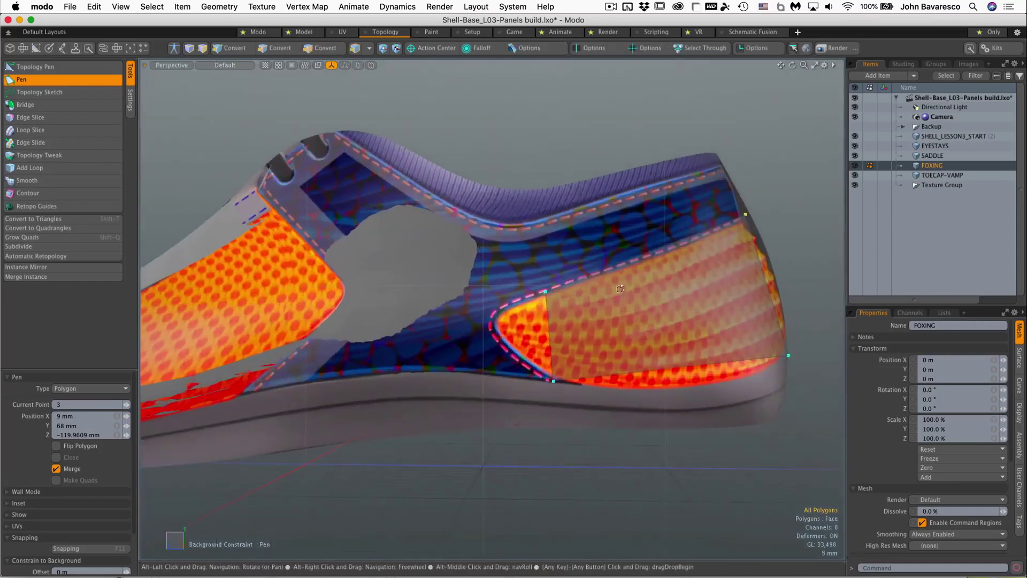
scroll(619, 289, "down", 2)
key("space")
Step: Add four vertical edge loops across the foxing quad with Add Loop, splitting at the middle, the last one nearest the heel
left_click_drag(621, 300, 590, 236, "alt")
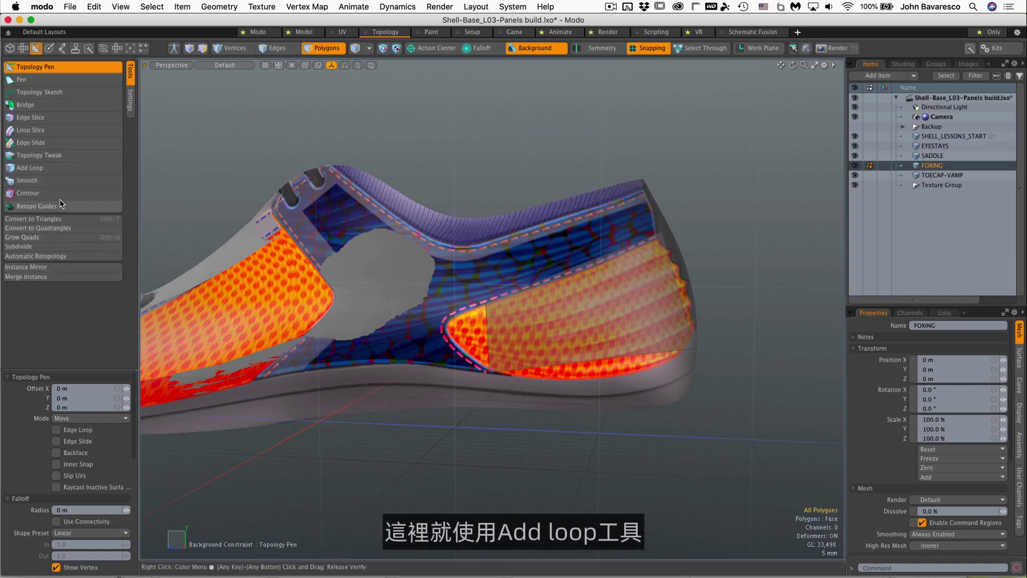
left_click(63, 167)
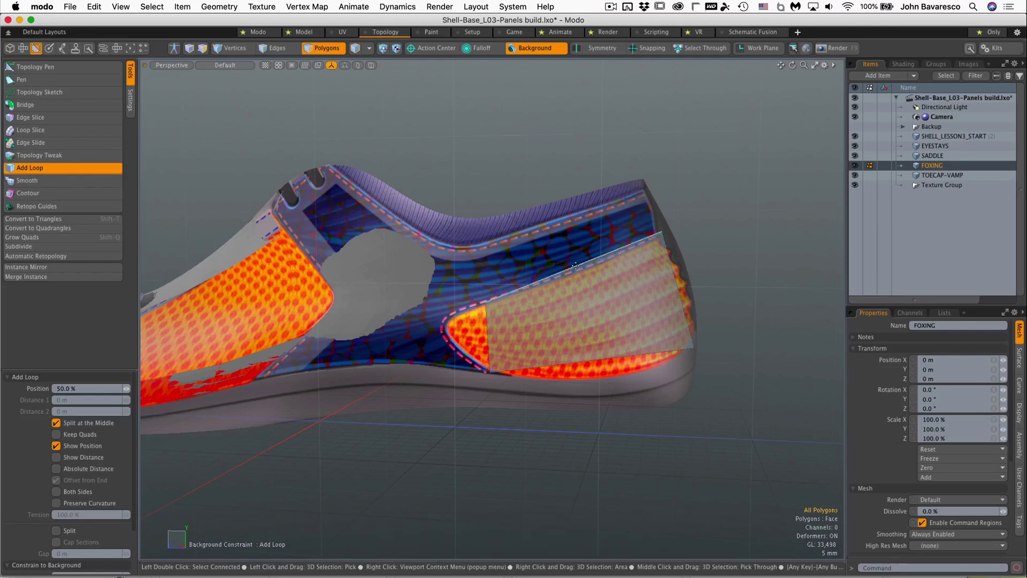
left_click(575, 264)
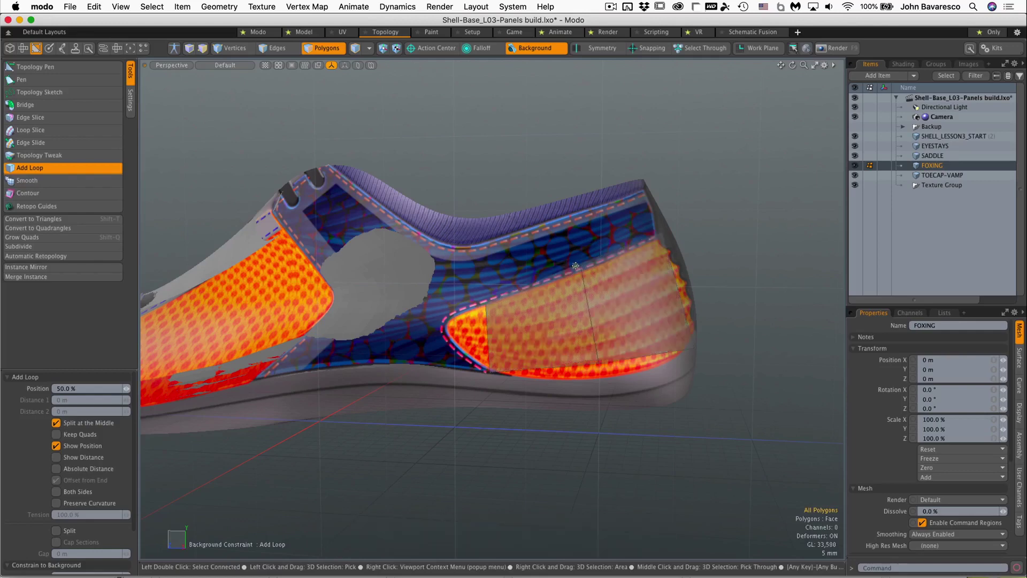
left_click(528, 284, "shift")
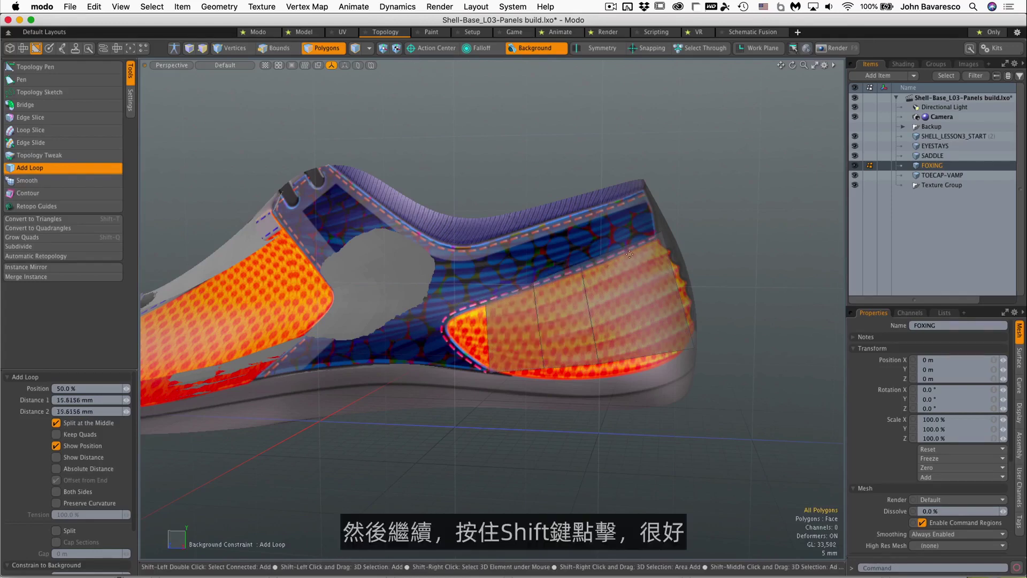
left_click(627, 246, "shift")
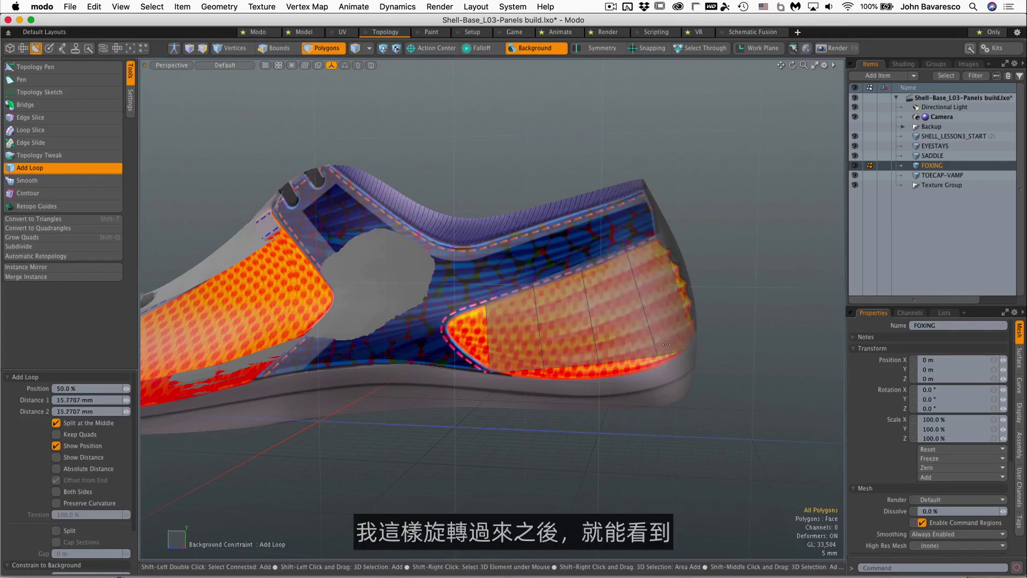
left_click_drag(606, 340, 589, 384, "ctrl+alt")
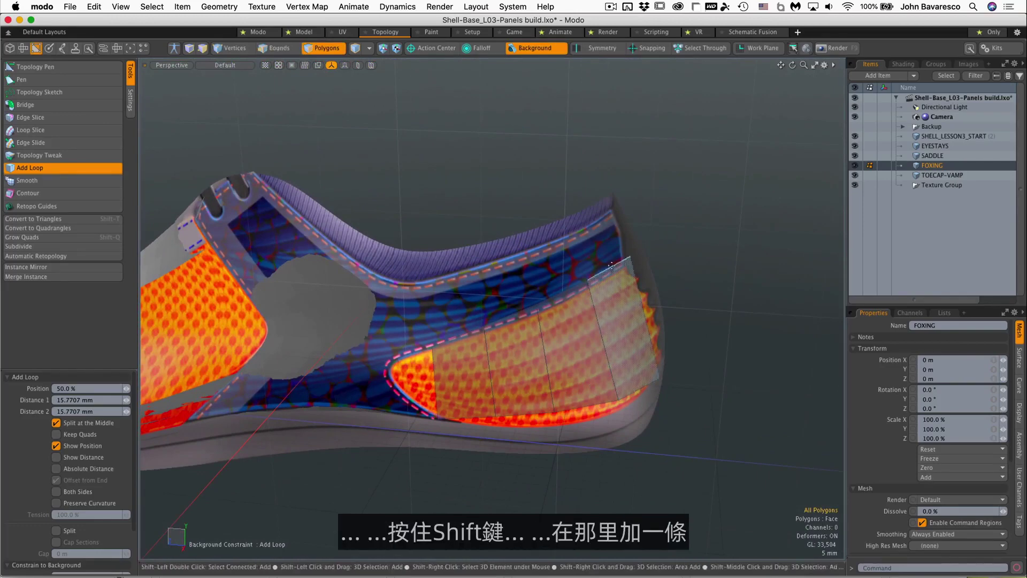
left_click(611, 267, "shift")
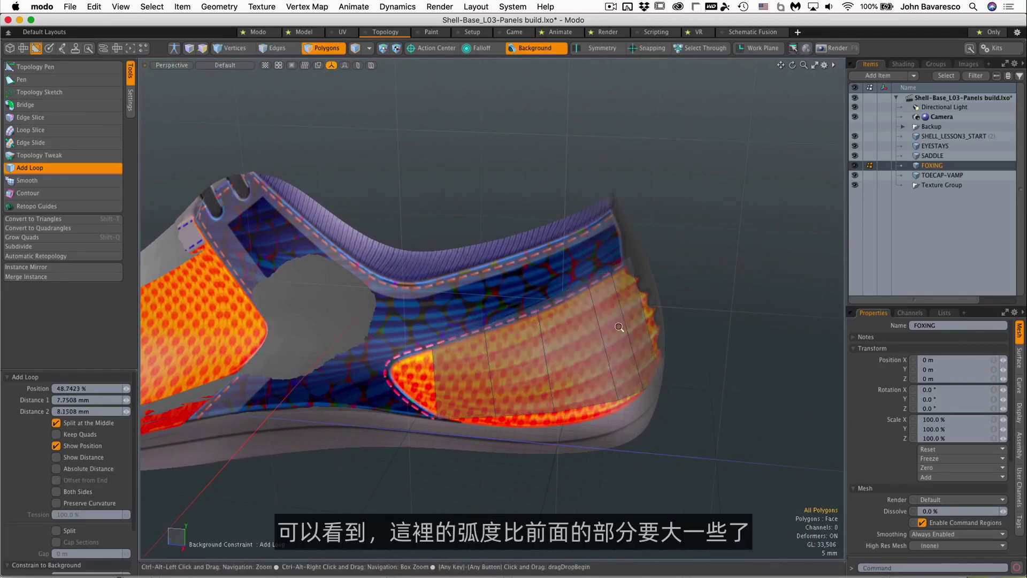
Step: Use Edge Slide to shift the second vertical edge from the heel slightly toward the toe, constrained to the background
left_click_drag(611, 265, 541, 376, "alt")
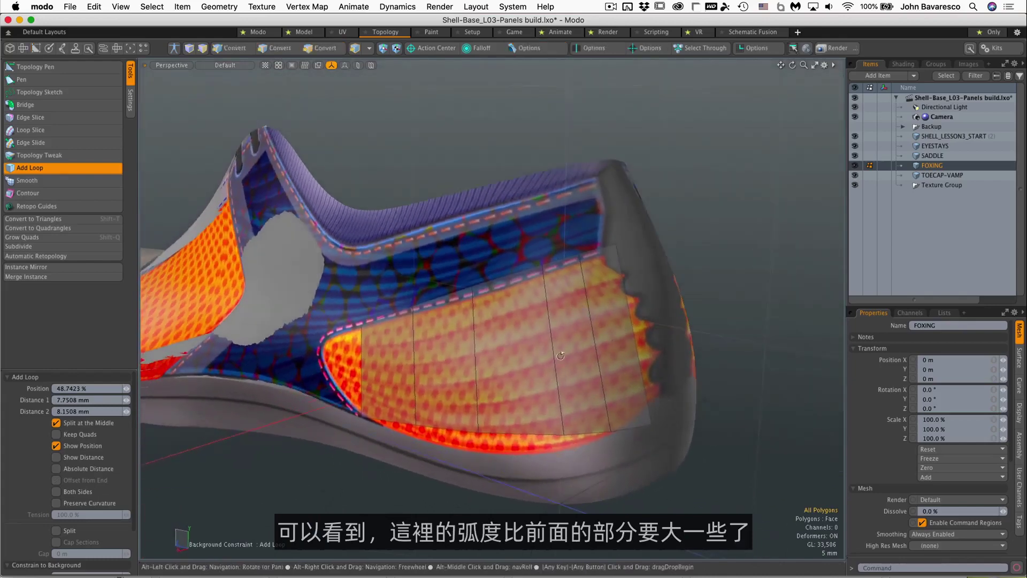
left_click_drag(576, 411, 610, 402, "alt")
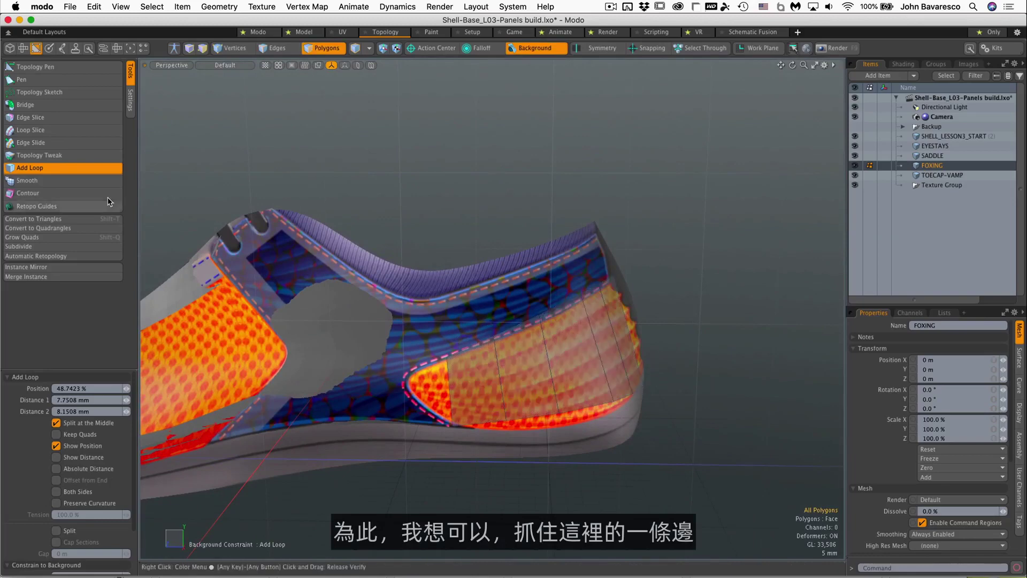
left_click(285, 50)
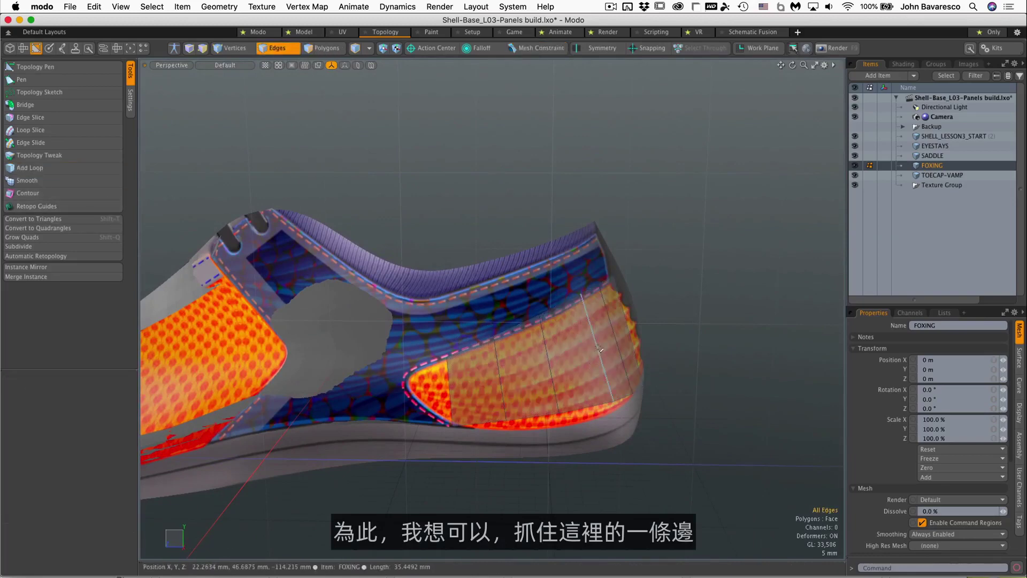
left_click(594, 342)
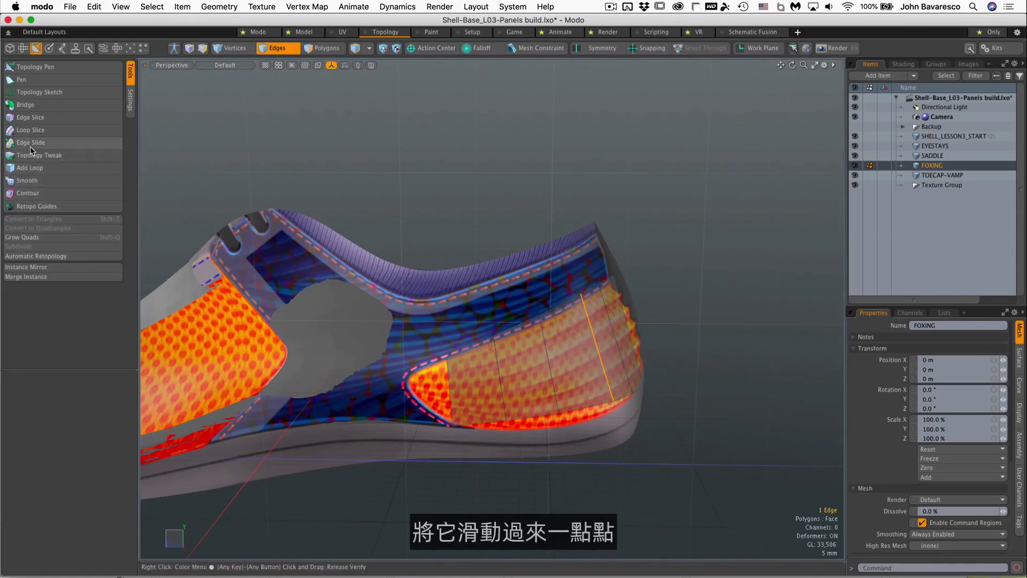
left_click(33, 143)
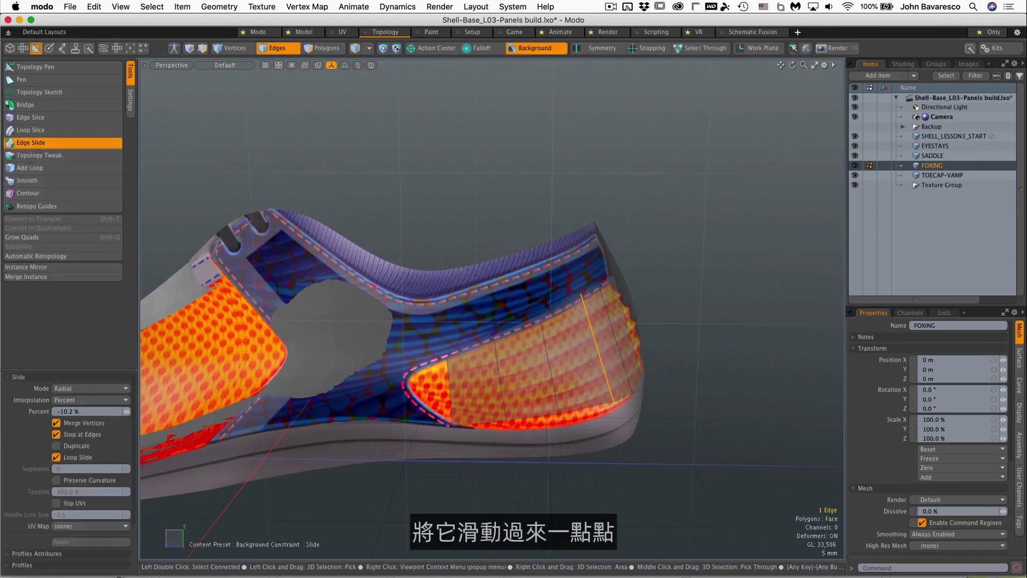
left_click_drag(594, 360, 565, 393)
key("space")
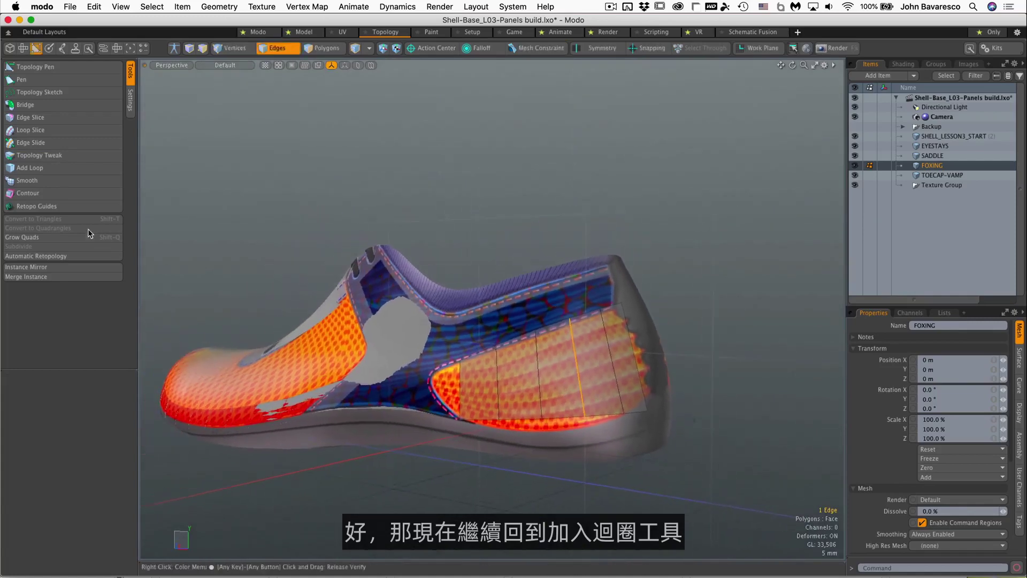
Step: Clear the edge selection and add three lengthwise edge loops to the foxing mesh, one midway and one in each half
left_click(70, 169)
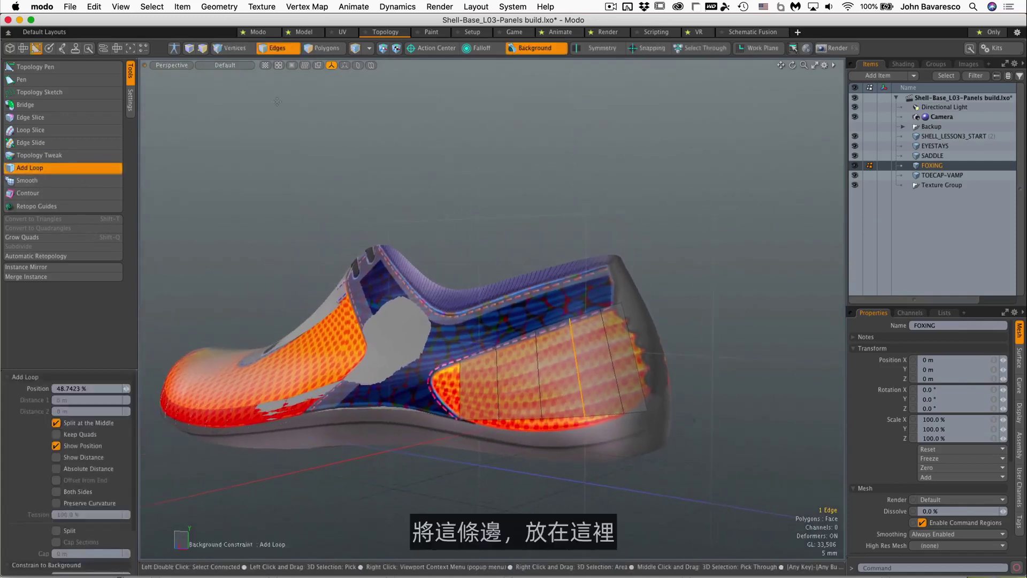
left_click(287, 51)
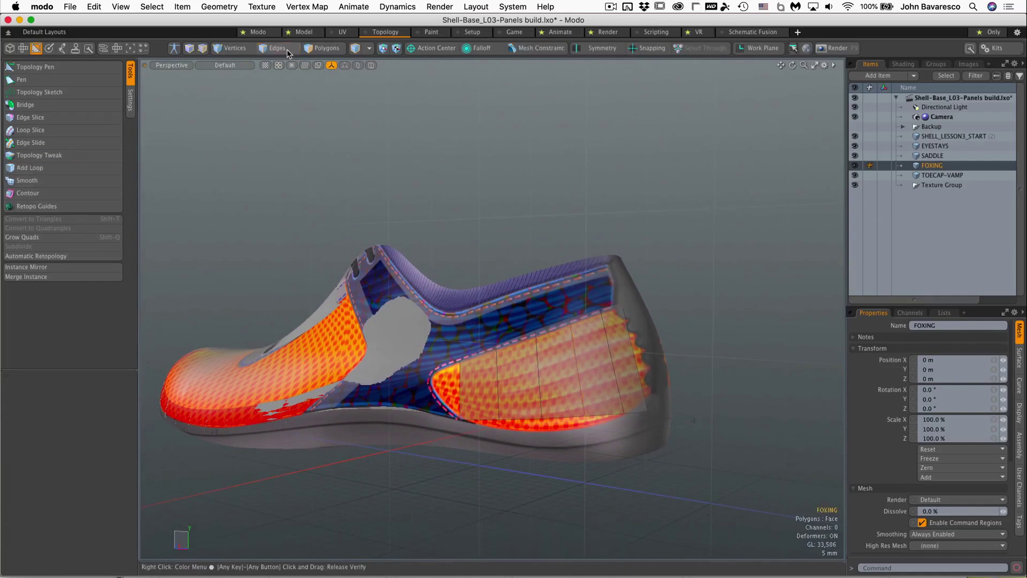
left_click(287, 50)
key("Escape")
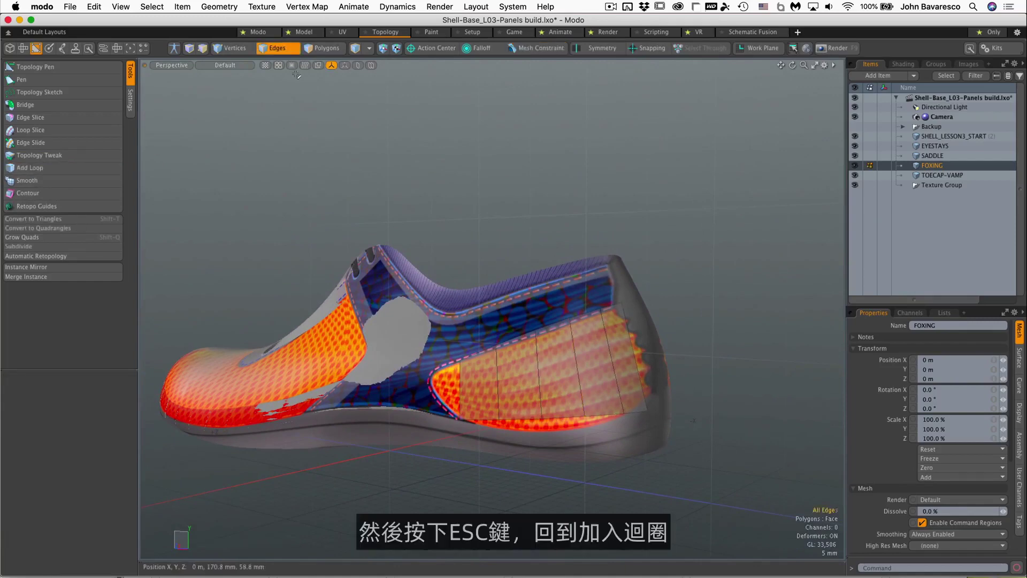
left_click(84, 168)
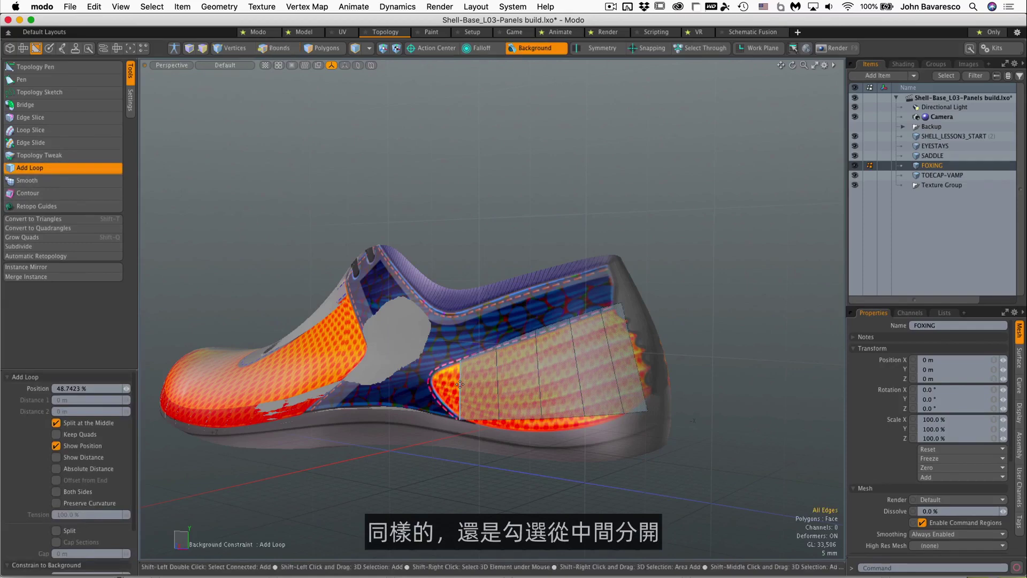
left_click(460, 384, "shift")
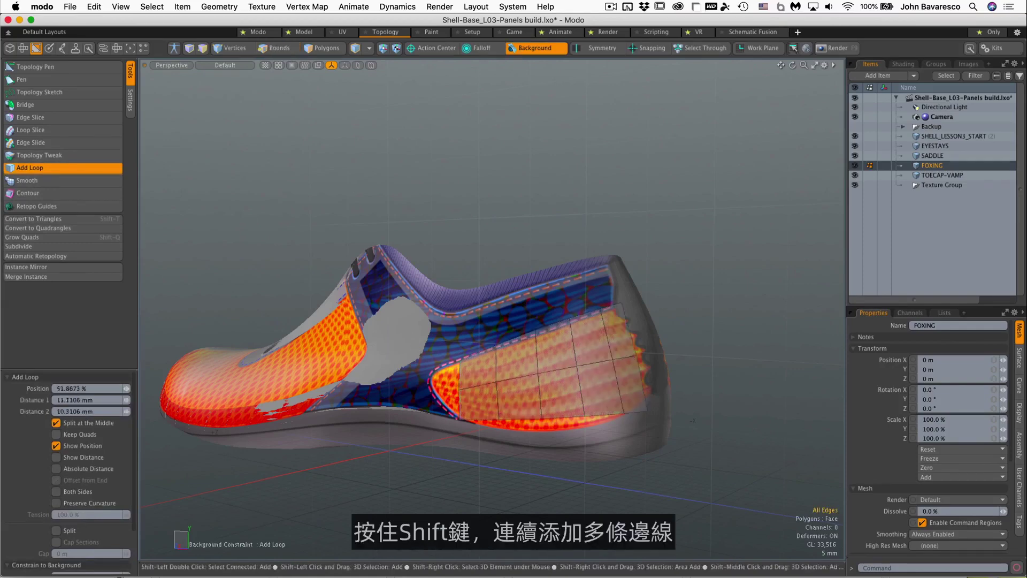
left_click(460, 404, "shift")
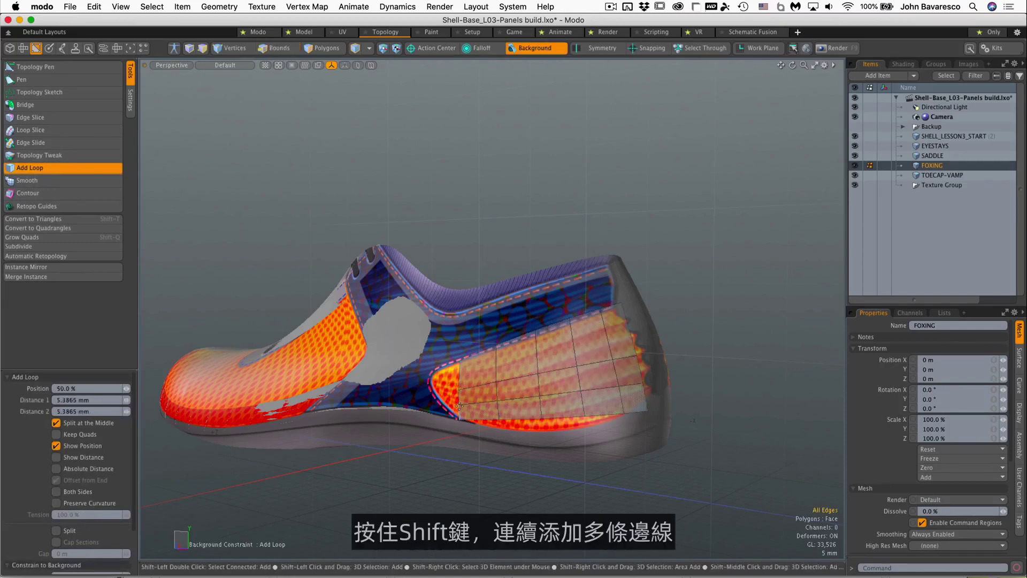
left_click(460, 376, "shift")
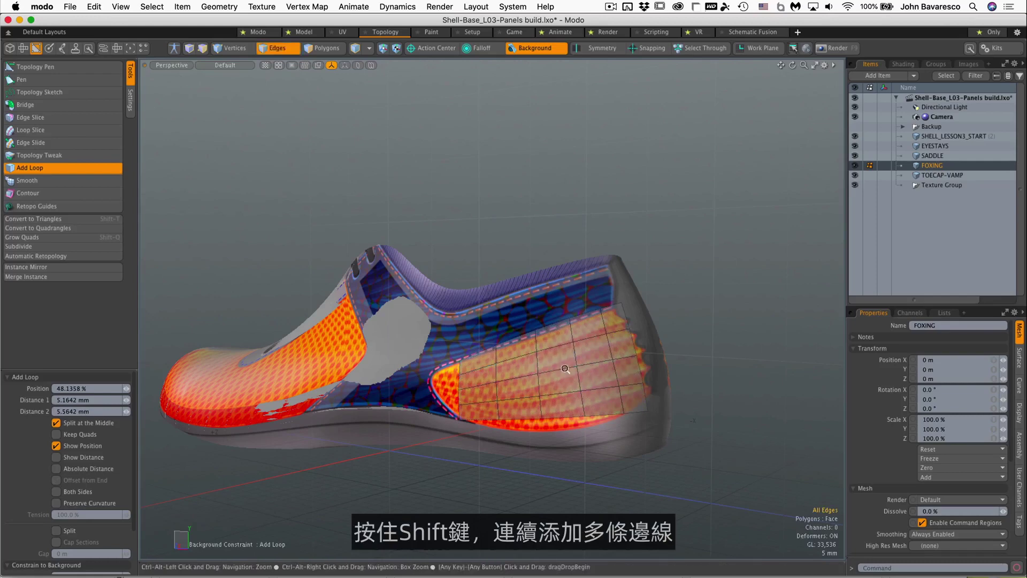
left_click_drag(565, 372, 633, 346, "ctrl+alt")
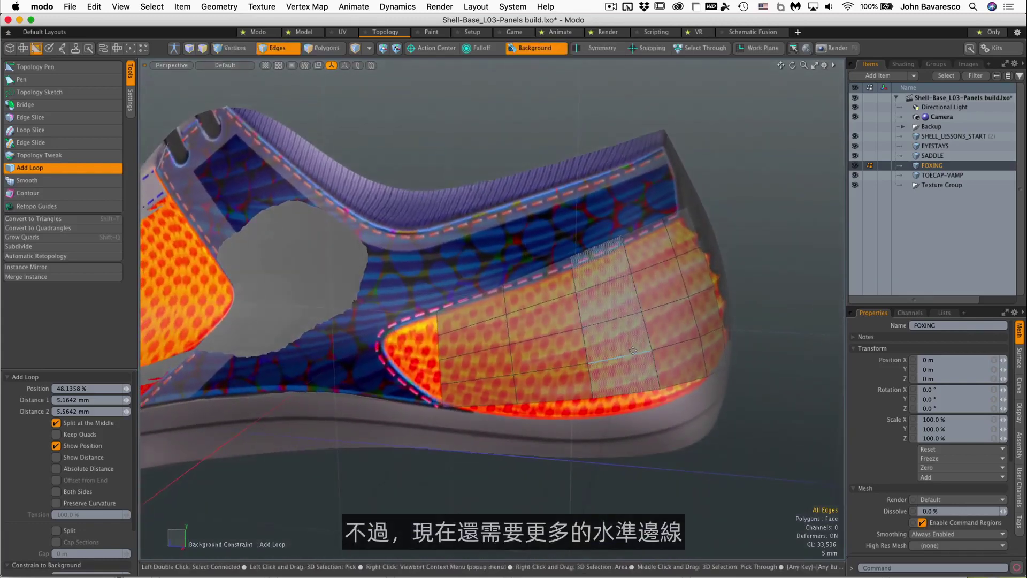
left_click(632, 351)
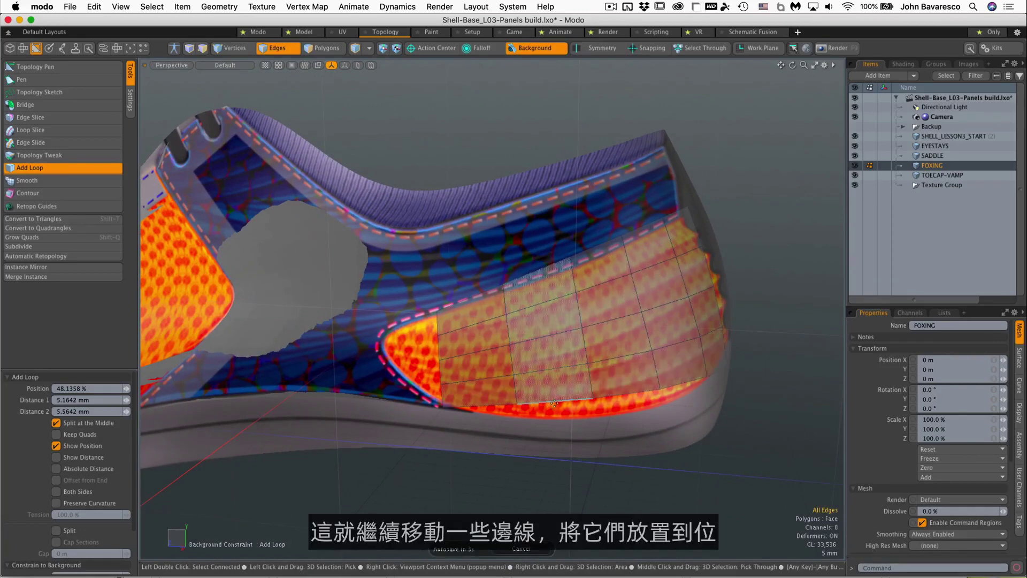
Step: Use the Topology Pen to move the lower edges and points of the foxing mesh down to the sole line, keeping the vertical edges straight
left_click(34, 67)
left_click_drag(553, 400, 555, 417)
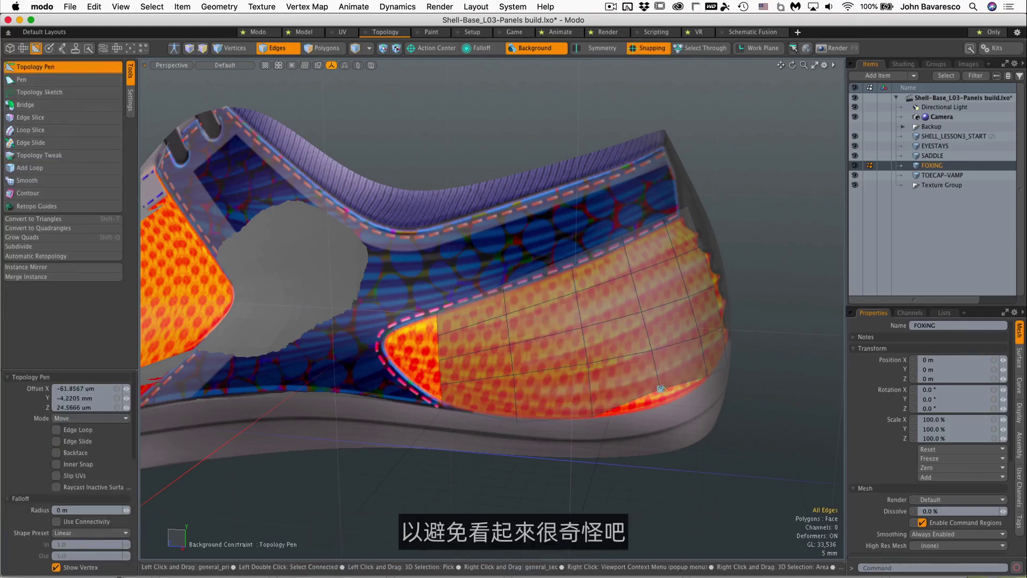
left_click_drag(668, 384, 664, 404)
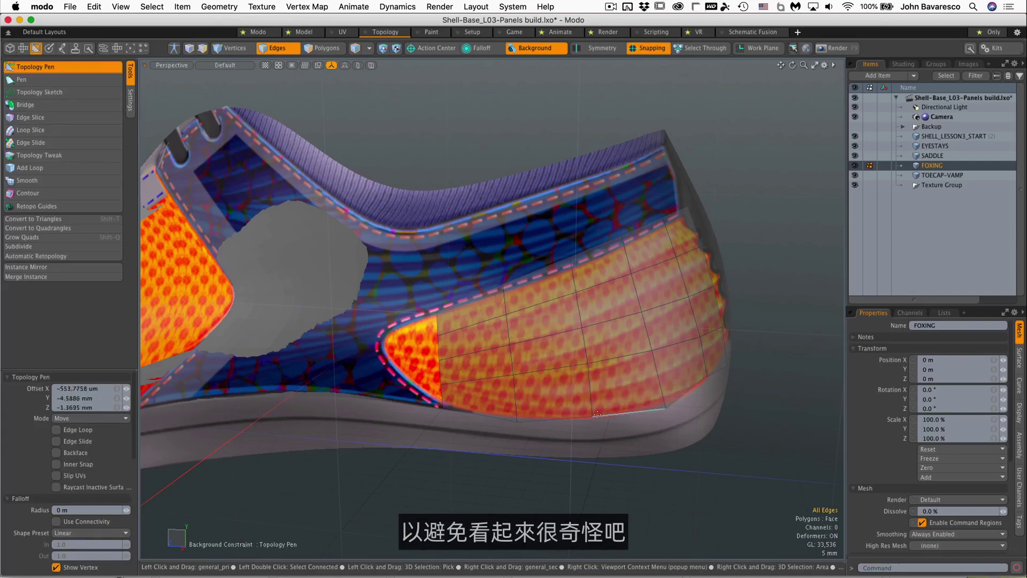
left_click_drag(592, 417, 596, 421)
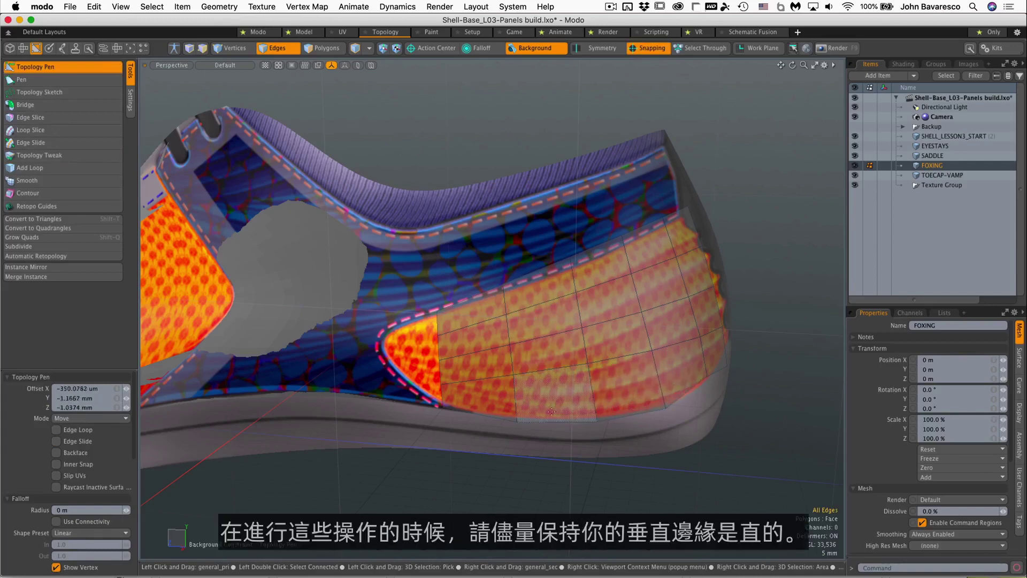
left_click_drag(517, 421, 518, 422)
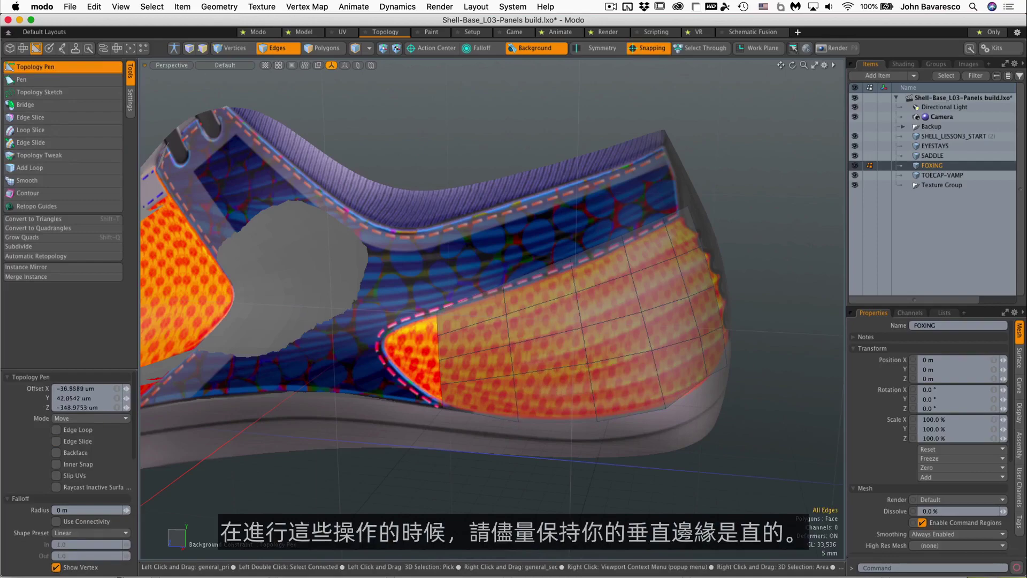
Step: Nudge an interior lengthwise edge in the heel half of the foxing mesh slightly downward with the Topology Pen
left_click_drag(696, 385, 509, 395, "alt")
left_click_drag(602, 326, 626, 254, "alt")
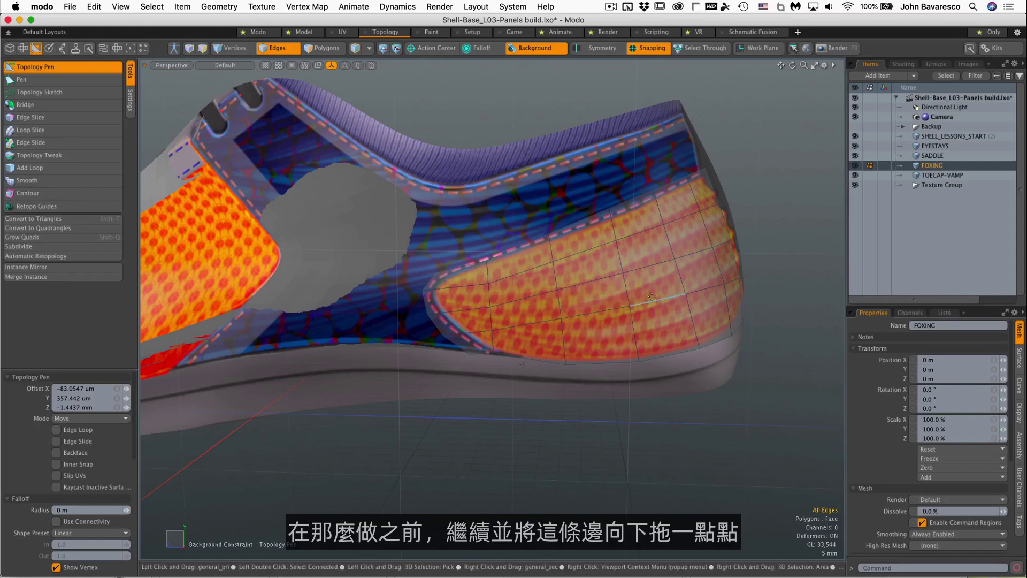
left_click_drag(652, 300, 655, 310)
left_click_drag(655, 310, 683, 326, "alt")
left_click_drag(605, 334, 671, 285)
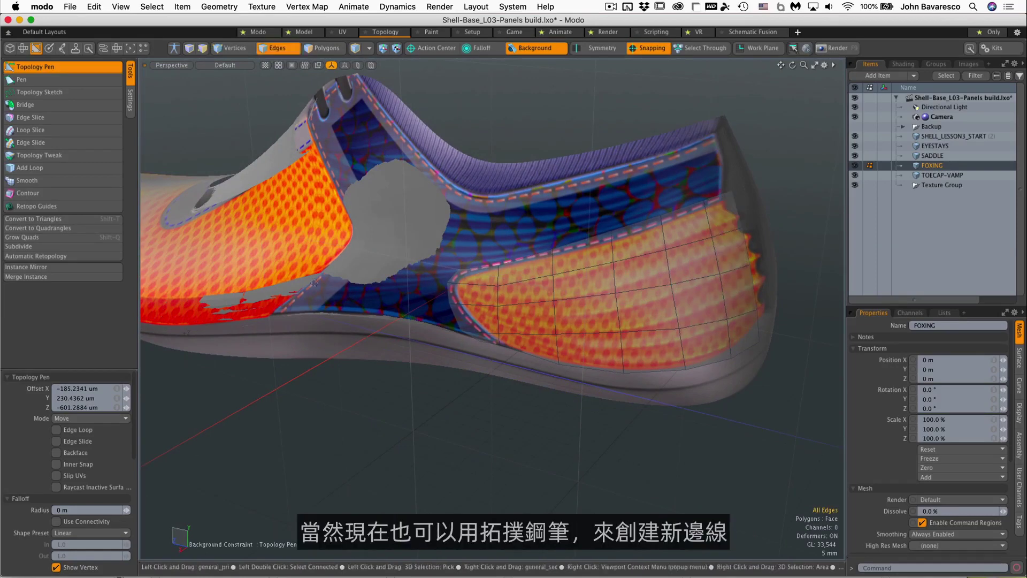
left_click(40, 168)
left_click(16, 68)
key("shift")
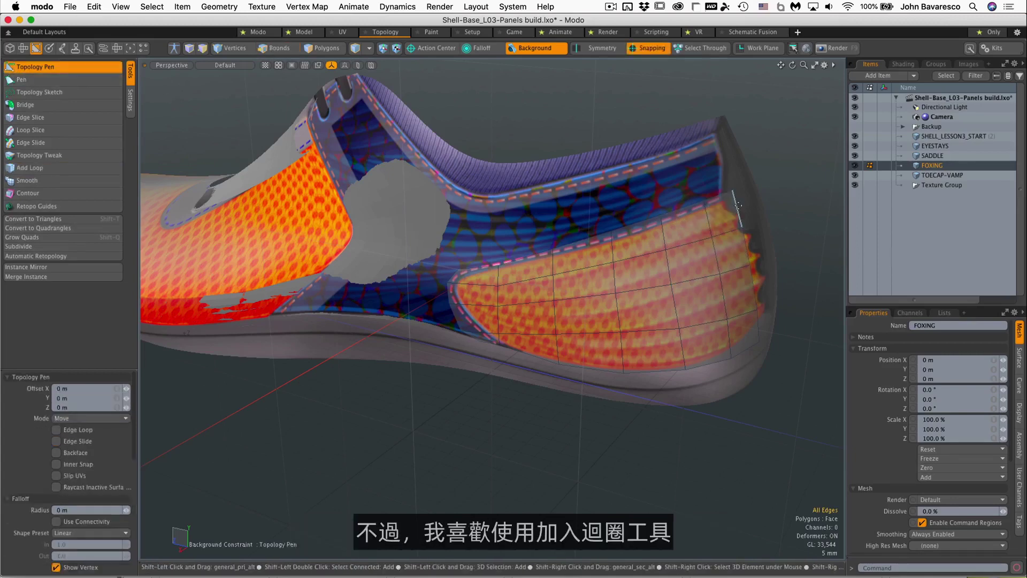
left_click(29, 167)
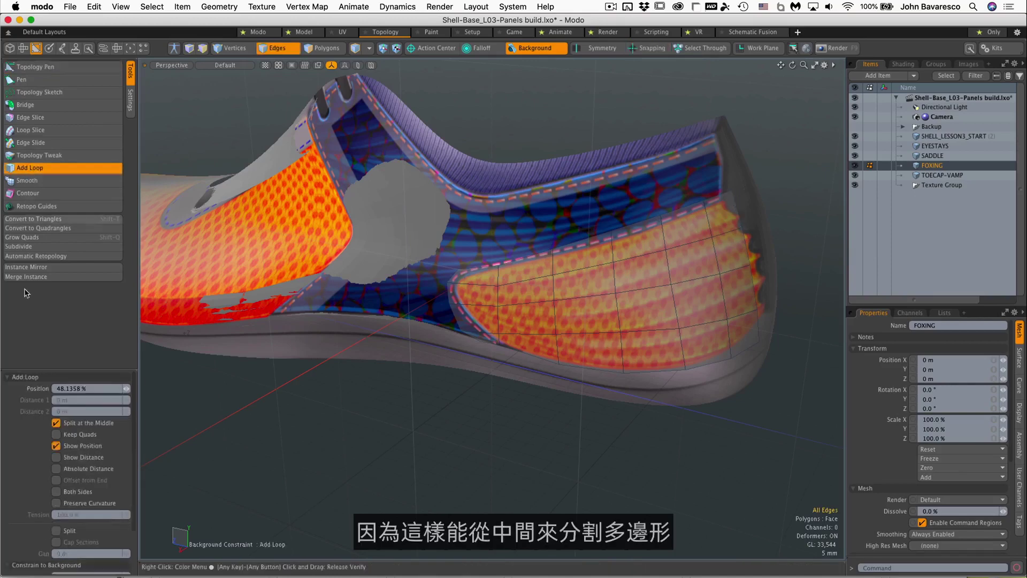
left_click(107, 69)
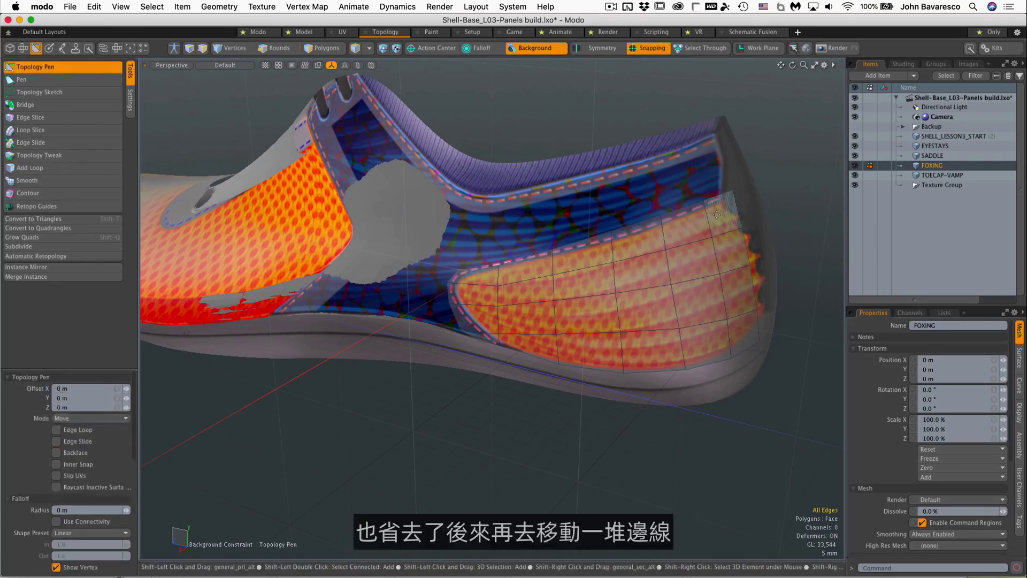
Step: Add four lengthwise edge loops with Add Loop, one through the middle of each foxing row, and return to the Topology Pen
key("alt+l")
scroll(737, 209, "up", 3)
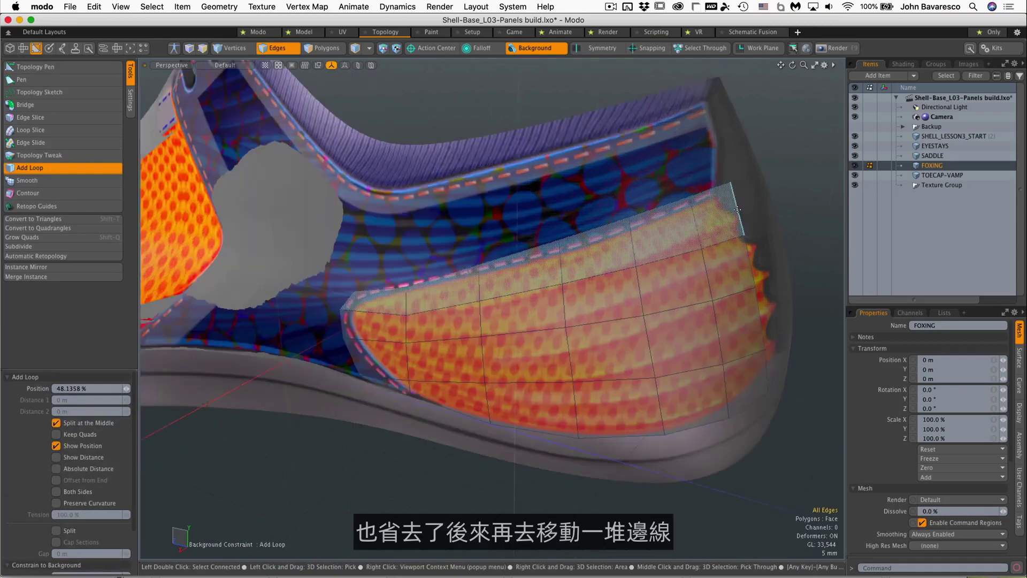
key("shift")
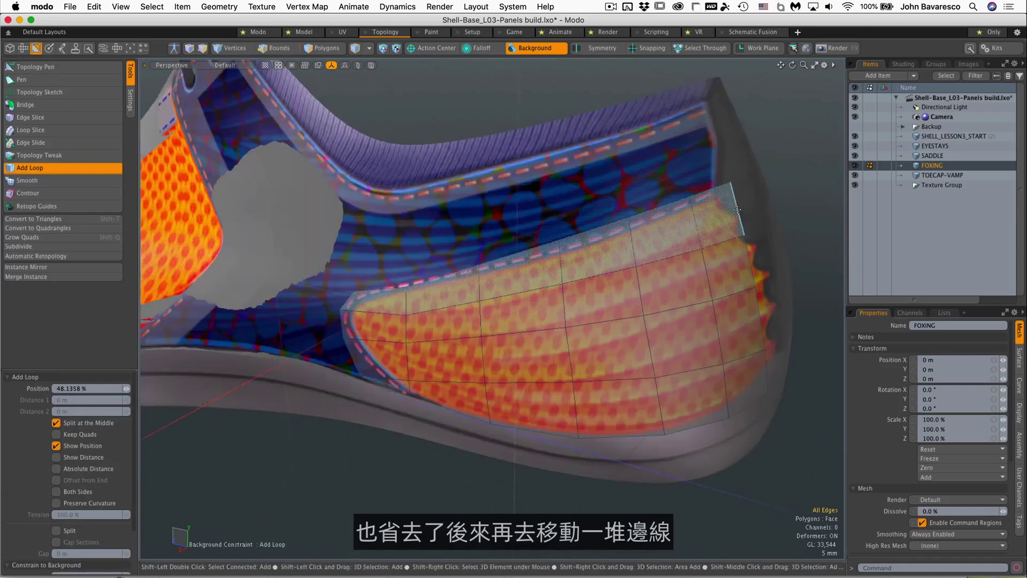
left_click(737, 210, "shift")
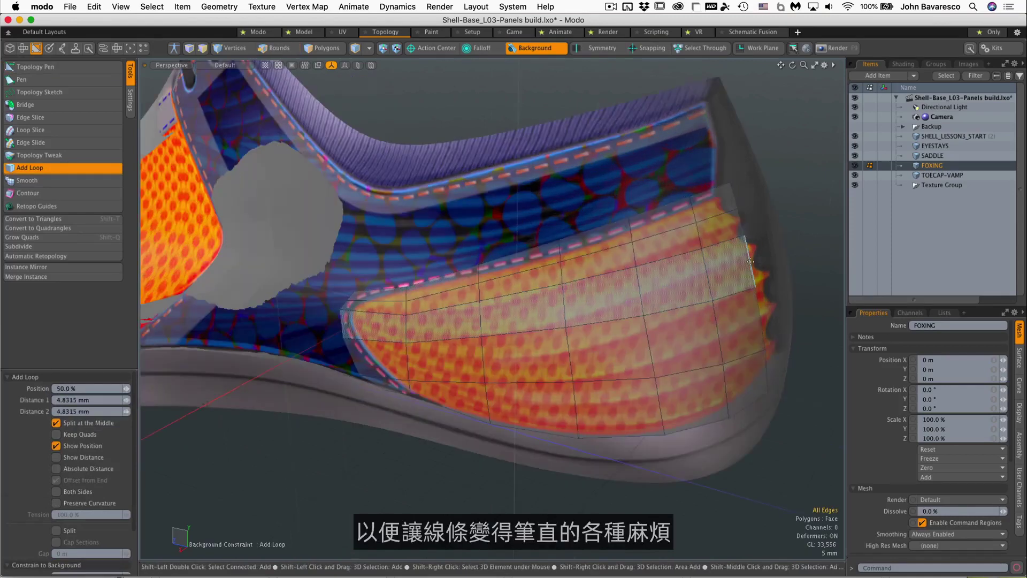
left_click(750, 261, "shift")
left_click(760, 319, "shift")
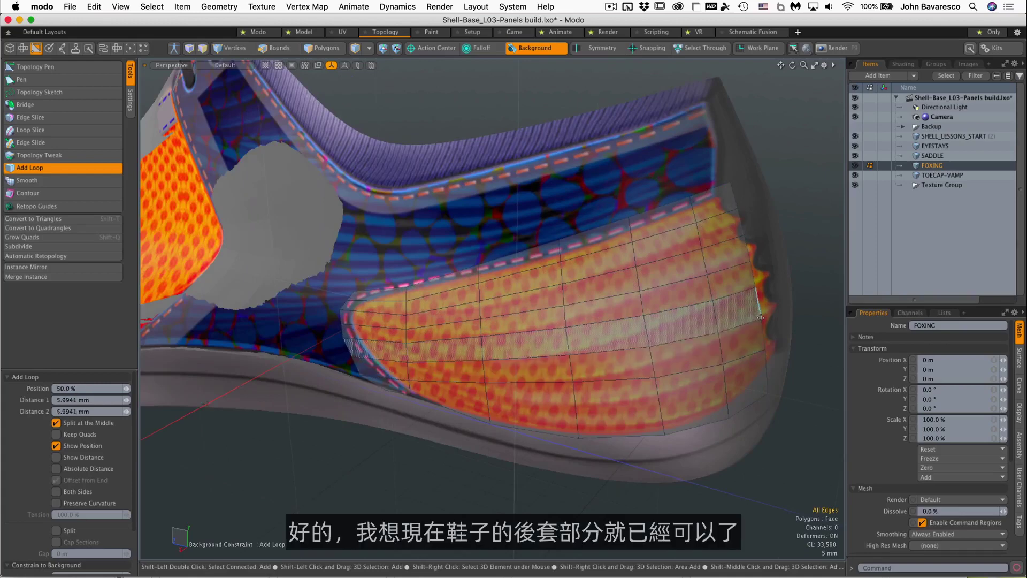
left_click(766, 373, "shift")
left_click_drag(610, 342, 589, 313, "alt")
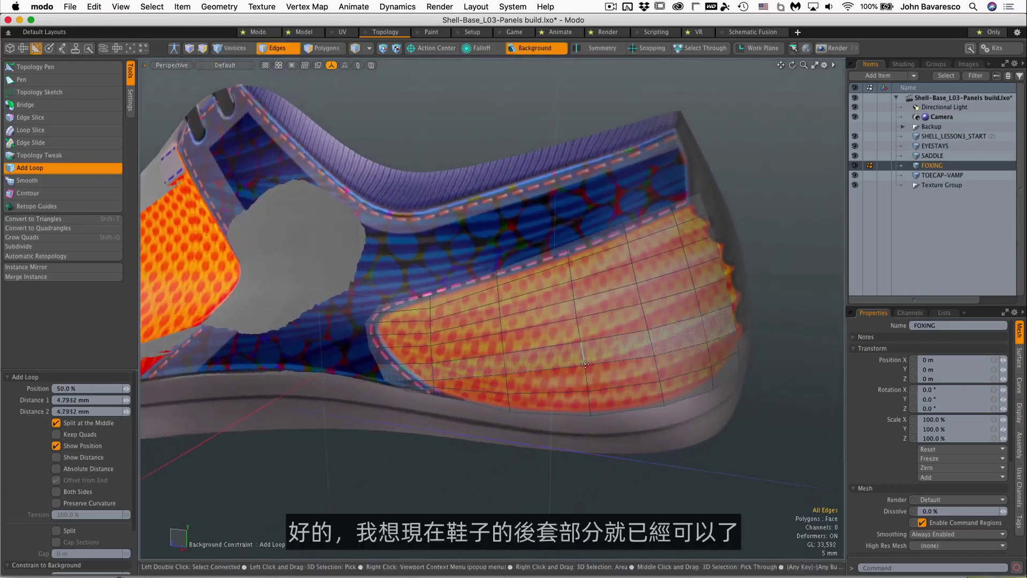
left_click(31, 67)
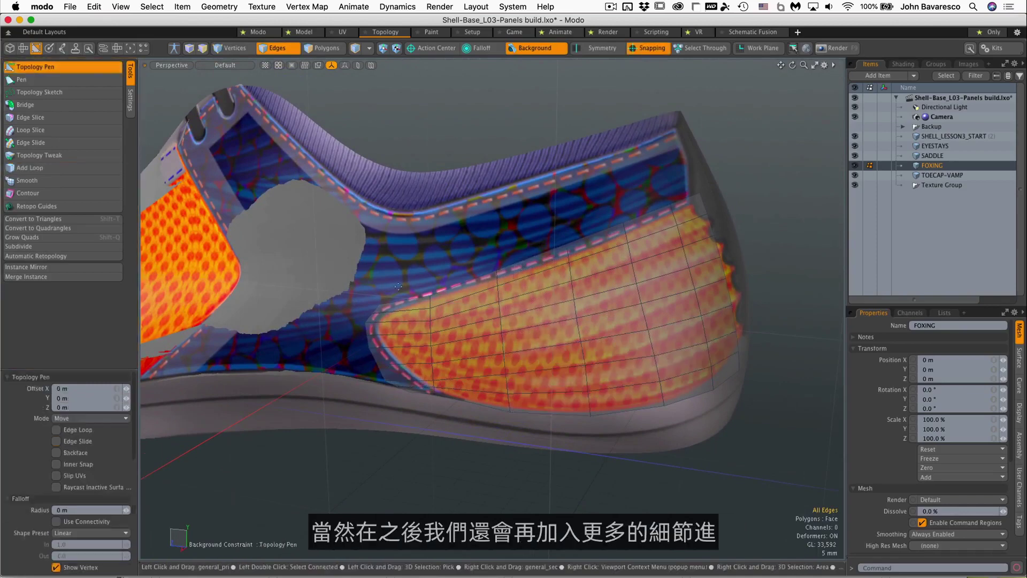